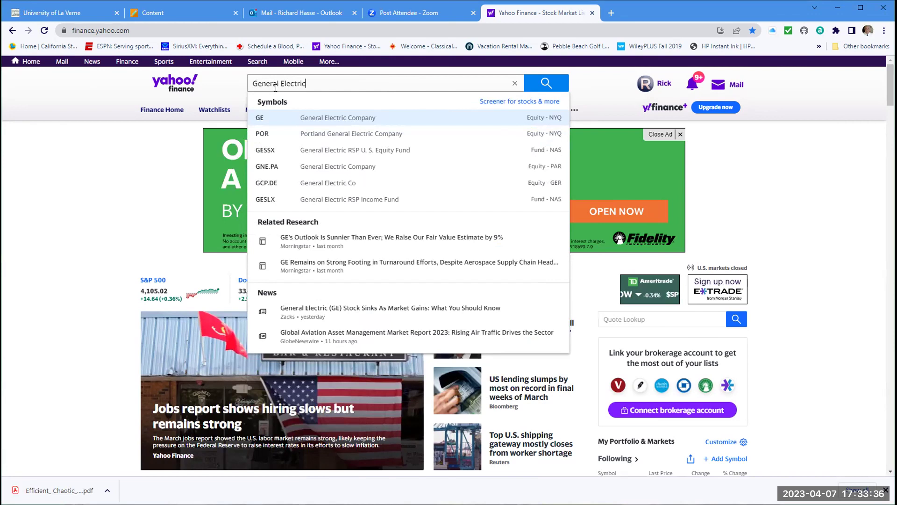
# Open the General Electric Company (GE) quote from the search suggestions and examine its summary statistics for the five-year beta.
pyautogui.click(326, 123)
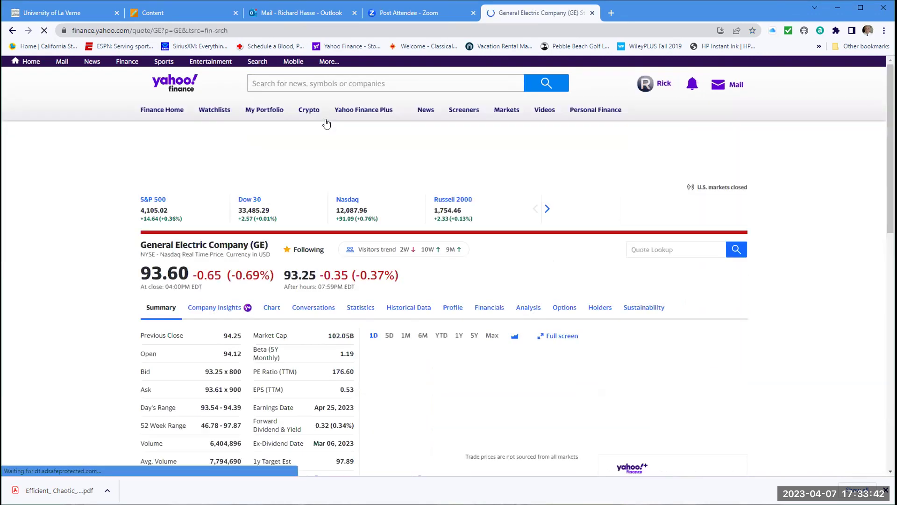
pyautogui.scroll(-1, 167, 229)
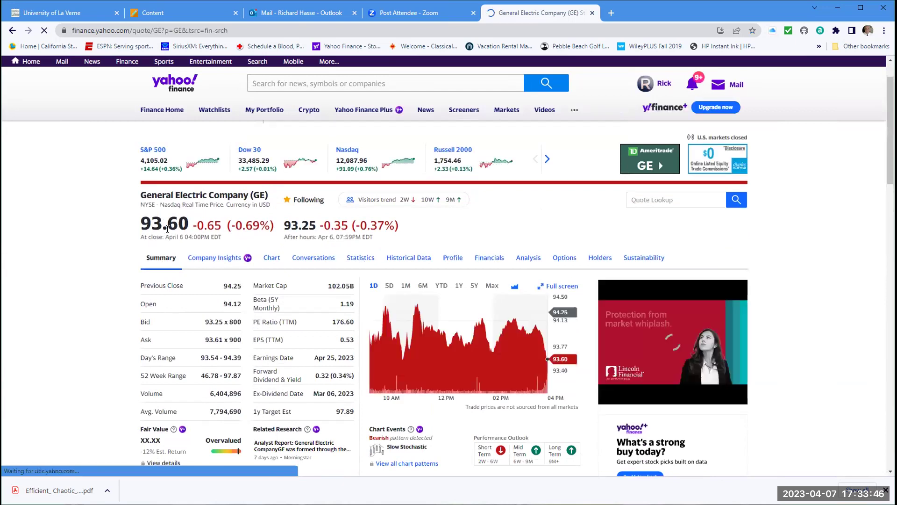
pyautogui.scroll(-1, 251, 359)
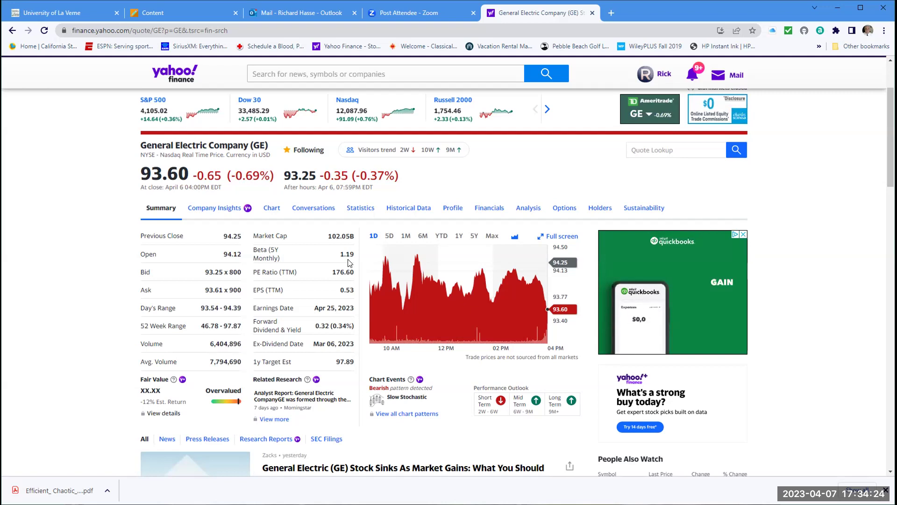
pyautogui.scroll(-1, 462, 140)
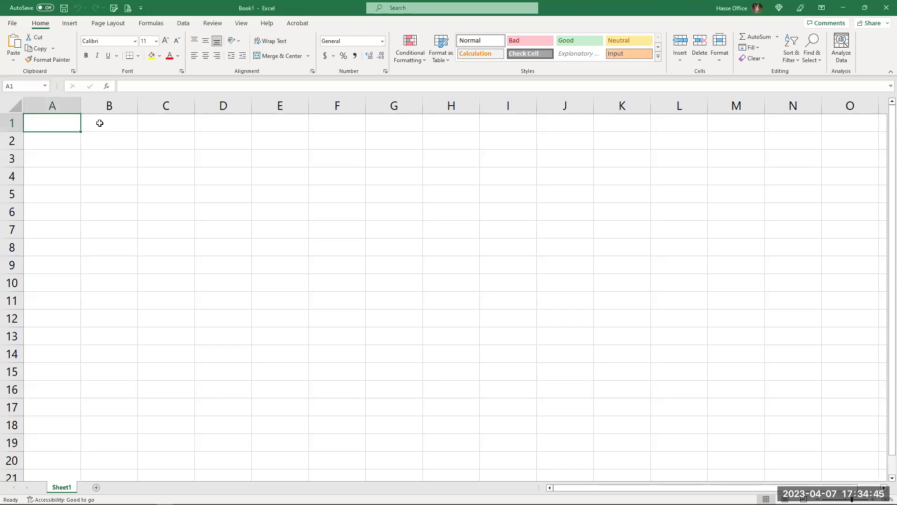
# Switch to the blank Excel workbook and enter "GE Beta = 1.19" in cell A1.
pyautogui.write('GE Beta')
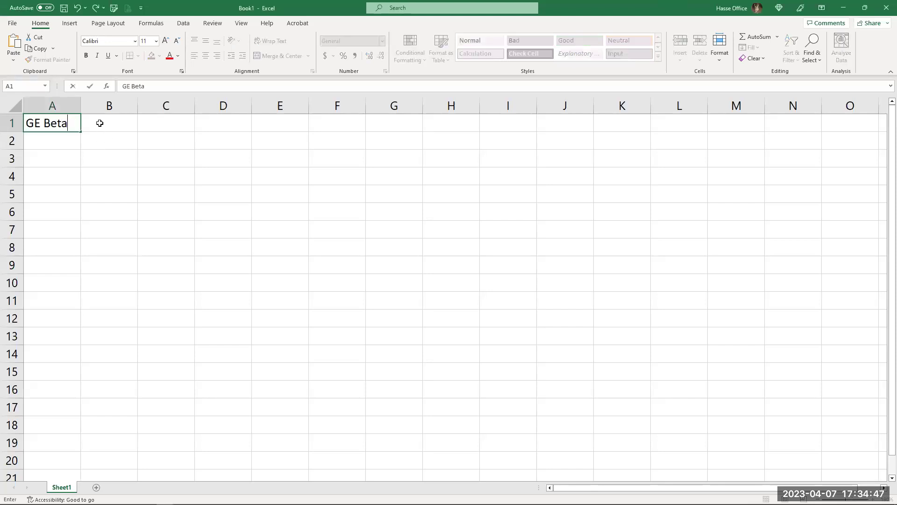
pyautogui.write(' = 1.19')
pyautogui.press('Return')
pyautogui.press('Return')
# Enter "Risk Free Rate: 3.45% Beta = 0" in cell A3.
pyautogui.write('Risk Free')
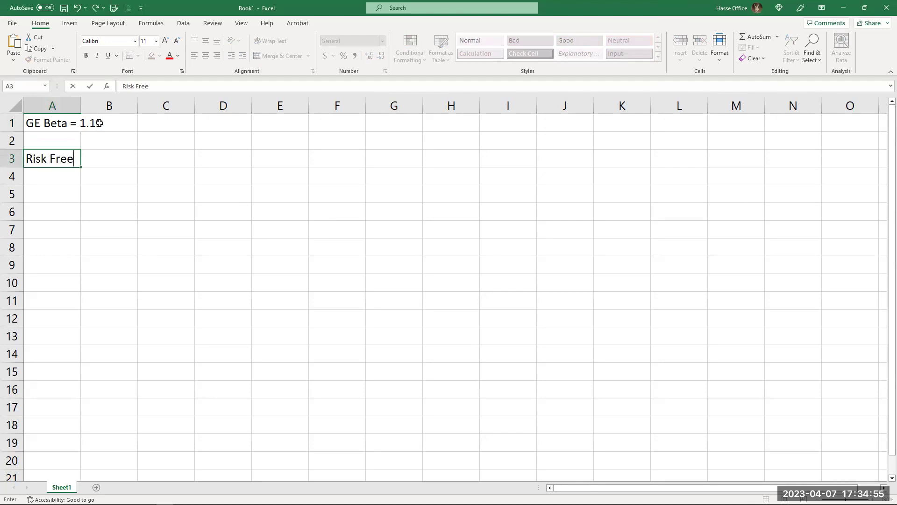
pyautogui.write(' Rate: 3.4')
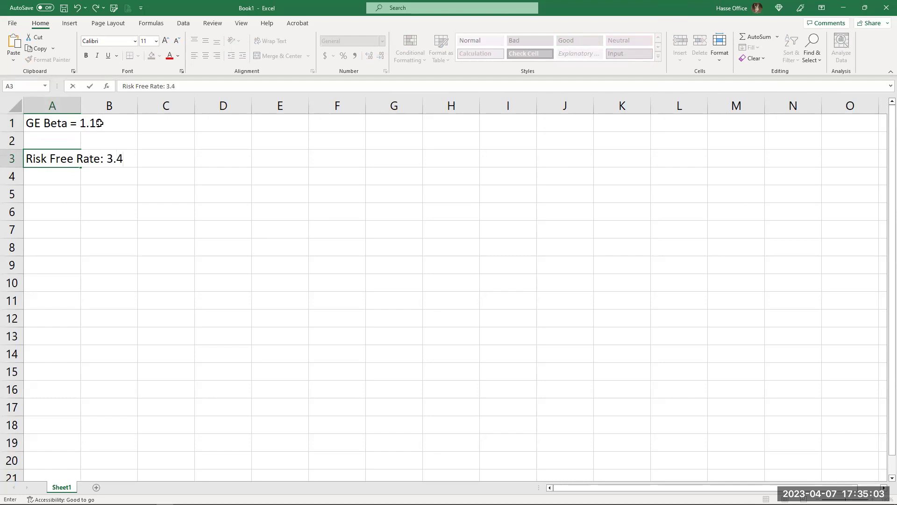
pyautogui.write('5%  Beta = 0')
pyautogui.press('Return')
pyautogui.press('Return')
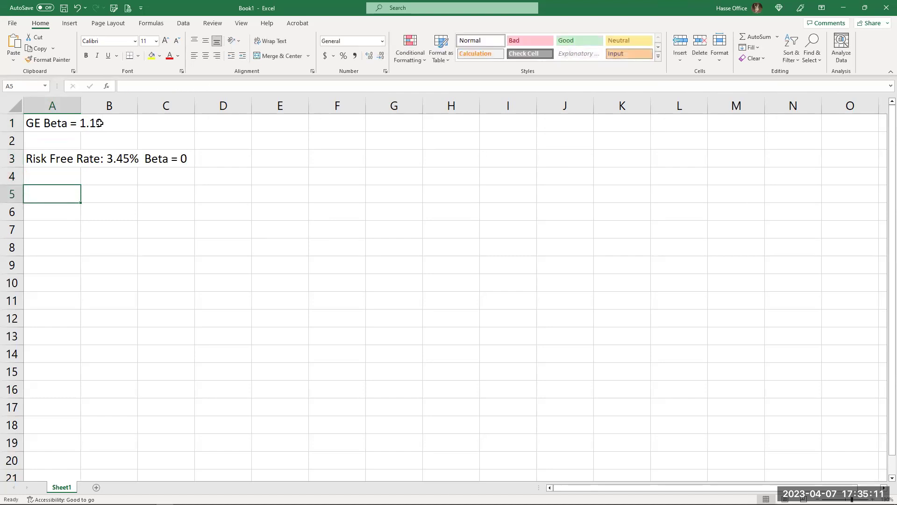
# Enter "S & P 500 Market Return = 9.15% Beta = 1.0" in cell A5.
pyautogui.write('S & ')
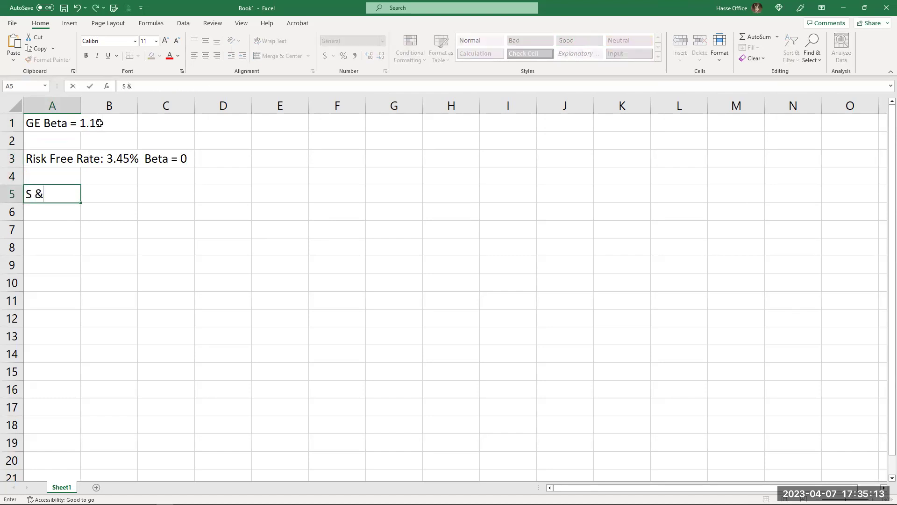
pyautogui.write('P 500 Market')
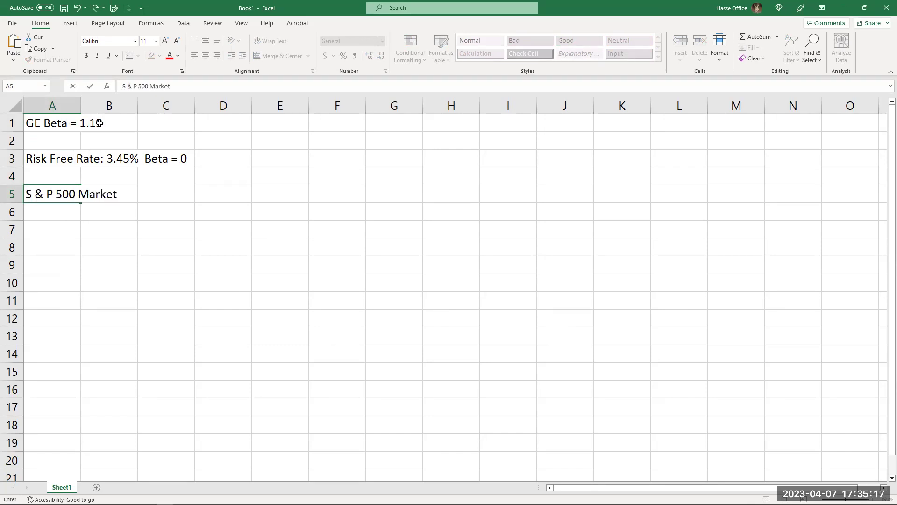
pyautogui.write(' Return = 9.15%')
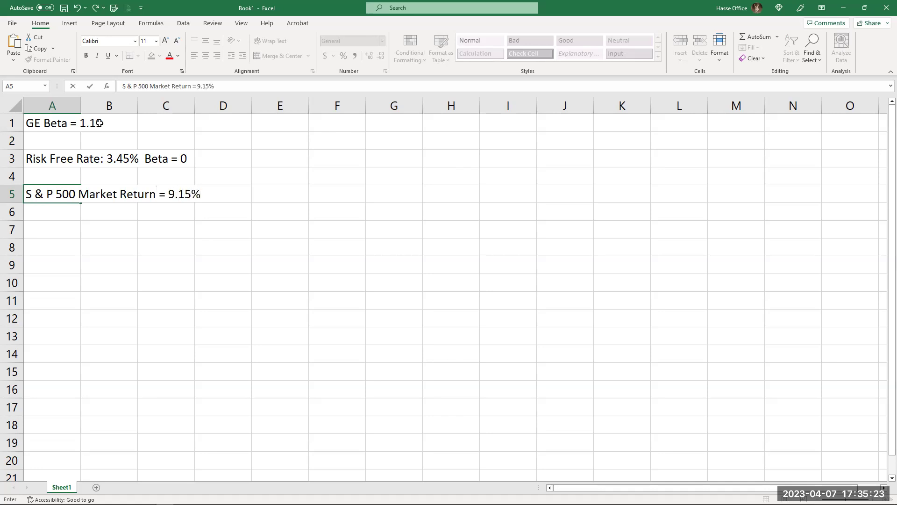
pyautogui.write('  Beta = 1.0')
pyautogui.press('Return')
pyautogui.press('Return')
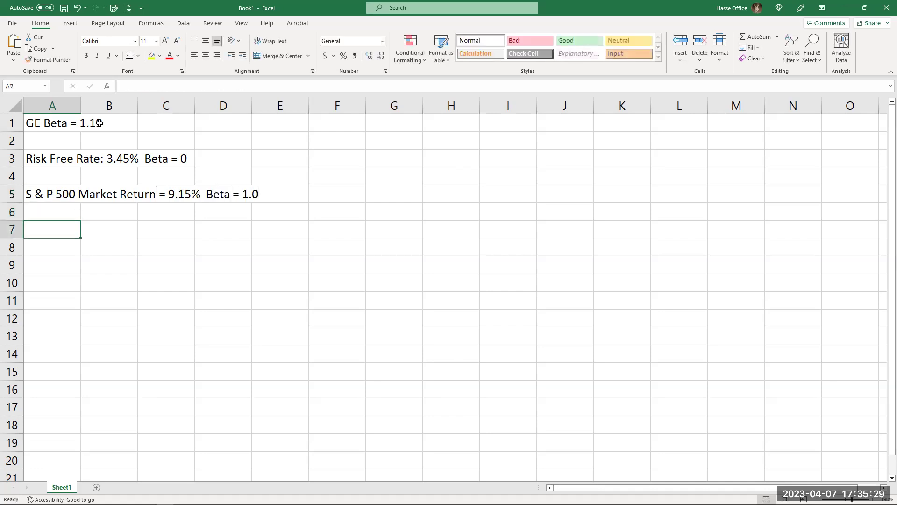
# Enter the question "What is GE expected return or cost of equity?" in cell A7.
pyautogui.write('What ')
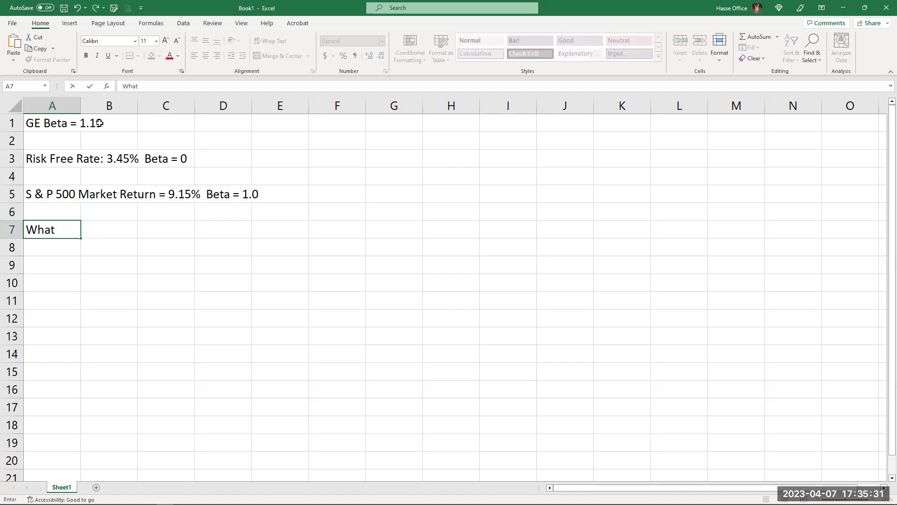
pyautogui.write('is GE expected return')
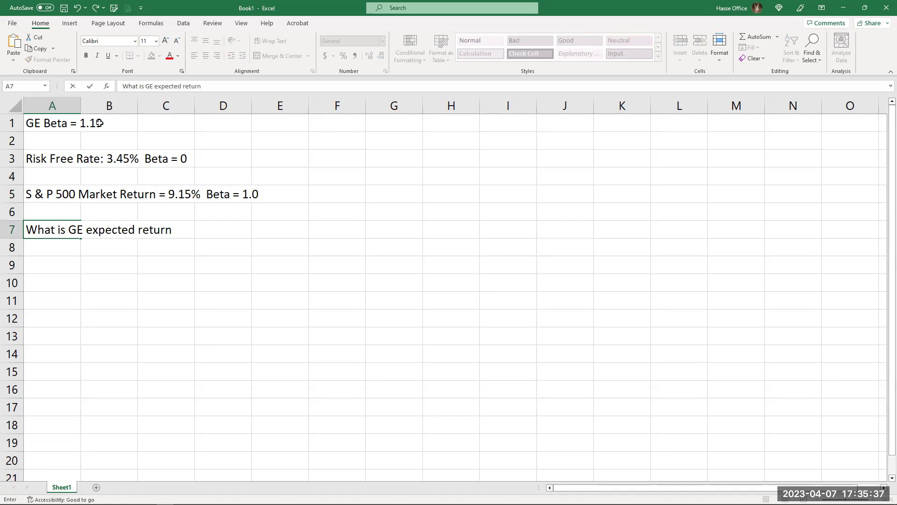
pyautogui.write(' or cost of equy')
pyautogui.press('BackSpace')
pyautogui.write('uity?')
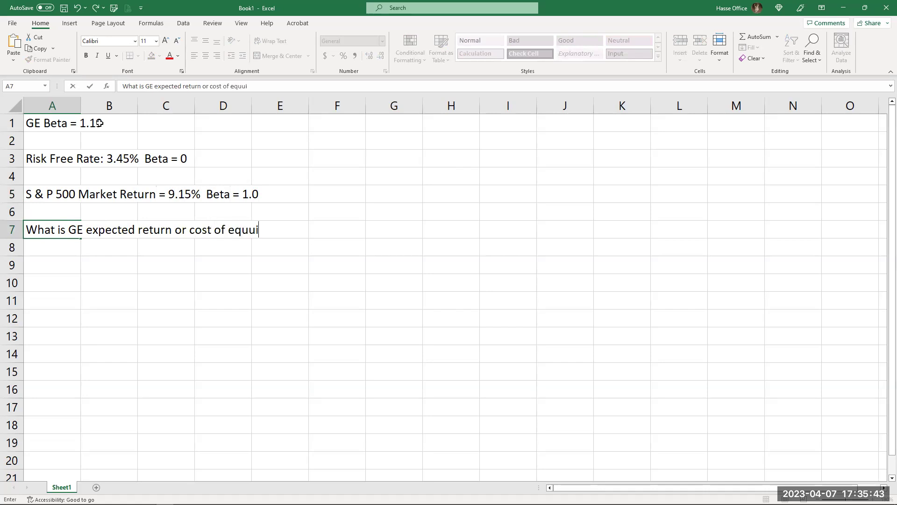
pyautogui.press('BackSpace')
pyautogui.press('BackSpace')
pyautogui.press('BackSpace')
pyautogui.press('BackSpace')
pyautogui.press('BackSpace')
pyautogui.press('BackSpace')
pyautogui.write('uity?')
pyautogui.press('Return')
pyautogui.press('Return')
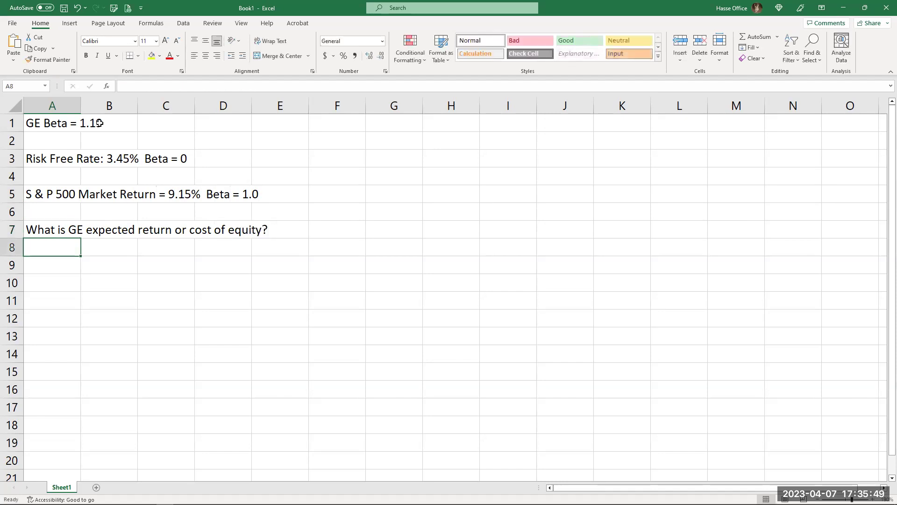
# Enter the label "CAPM =" in cell A9.
pyautogui.write('CA')
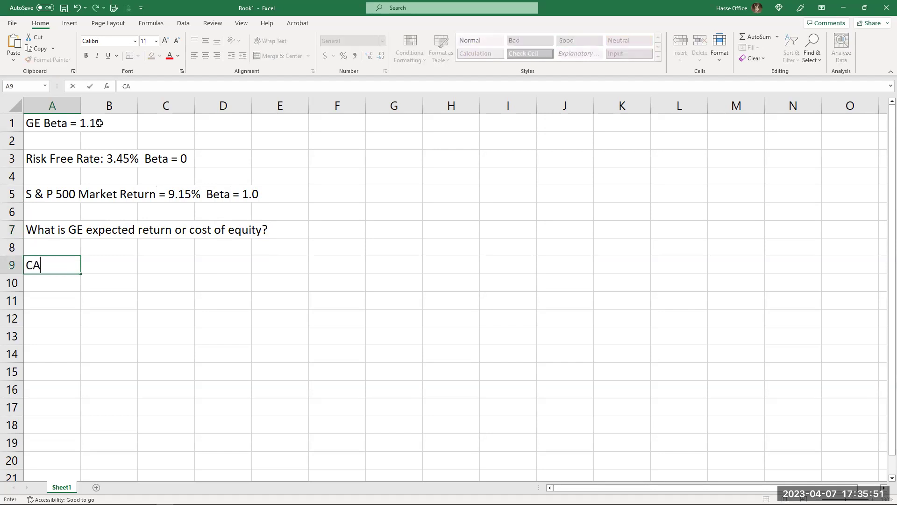
pyautogui.write('PM =')
pyautogui.press('Tab')
pyautogui.press('Tab')
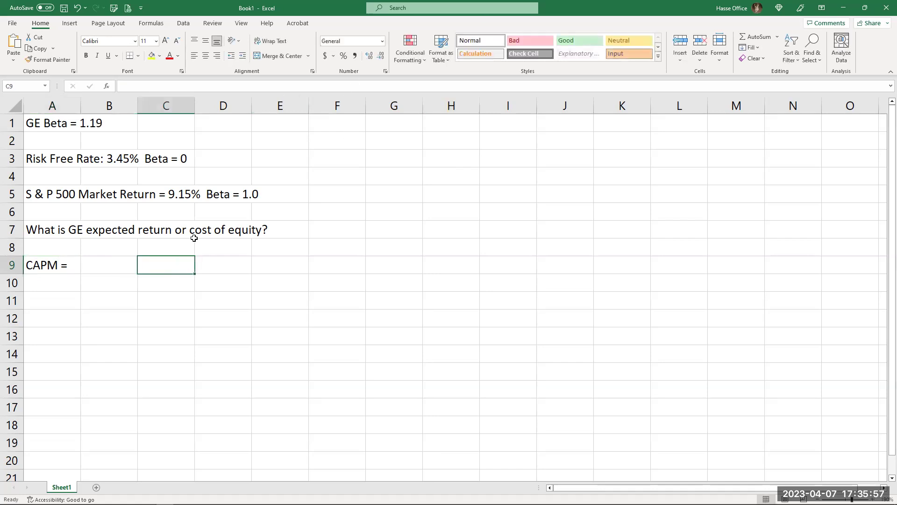
# Enter the text "expected return = Risk Free Interest Rate + (Market rate - risk free rate)X beta GE" in cell B9.
pyautogui.click(120, 265)
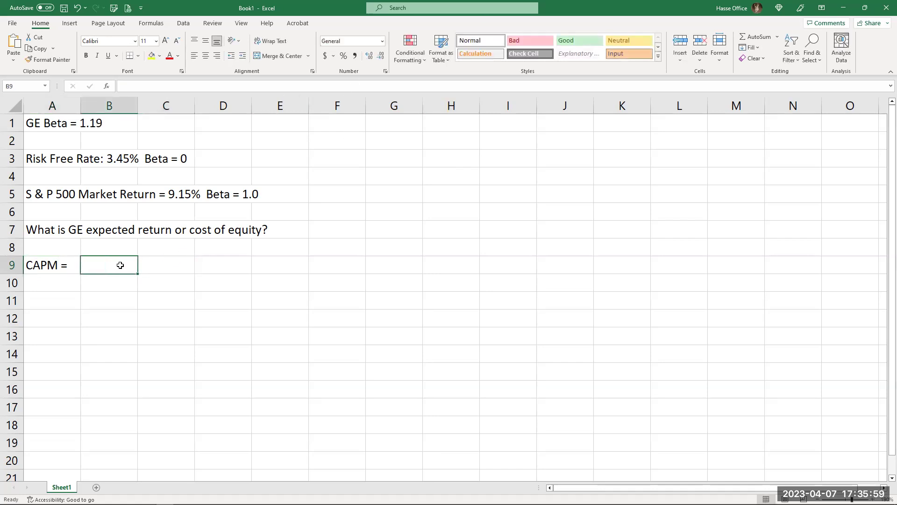
pyautogui.write('expected r')
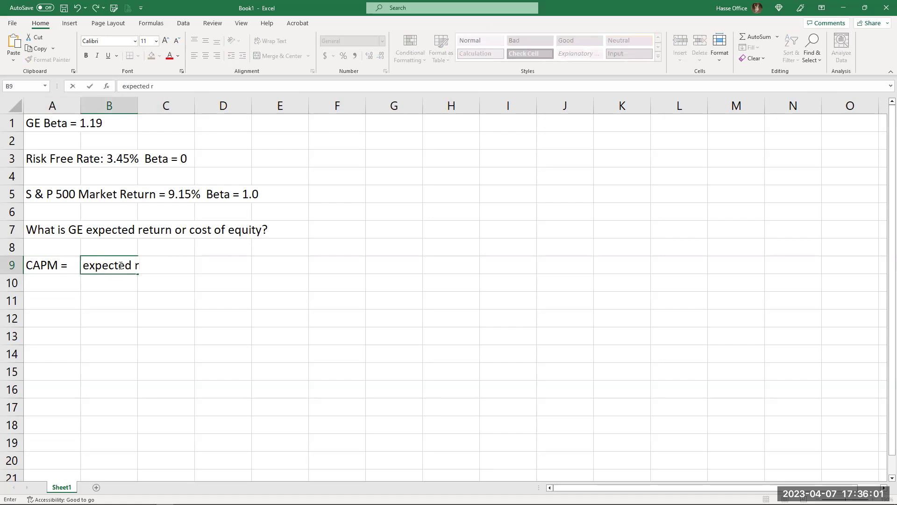
pyautogui.write('eturn = Risk Free I')
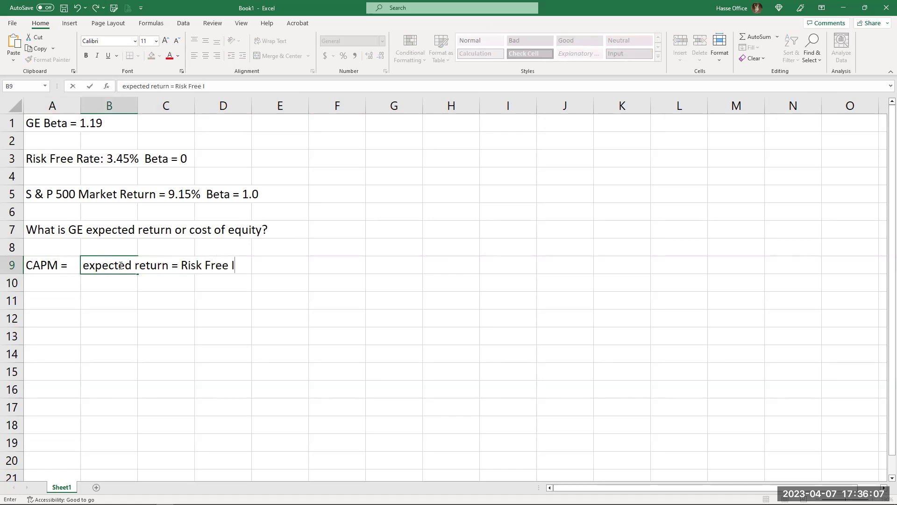
pyautogui.write('nterest Rate')
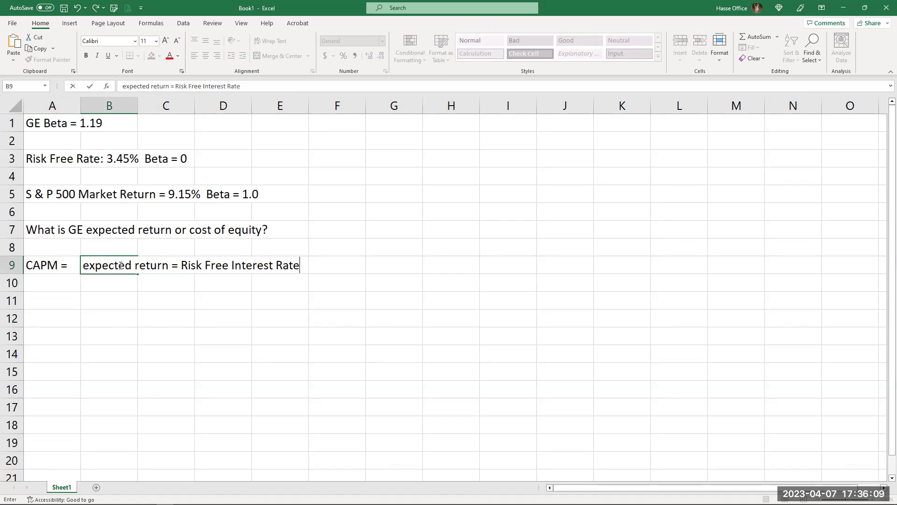
pyautogui.write(' +')
pyautogui.write('Market ')
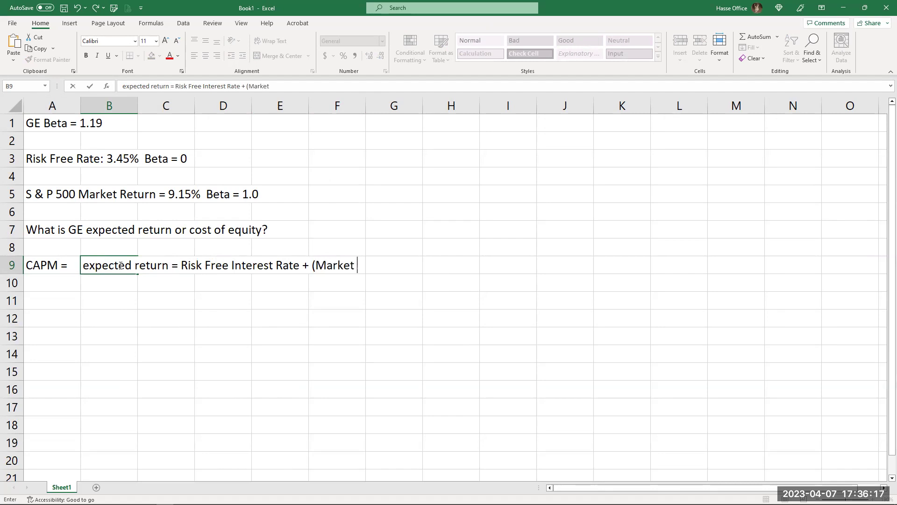
pyautogui.write('rate - risk free rate')
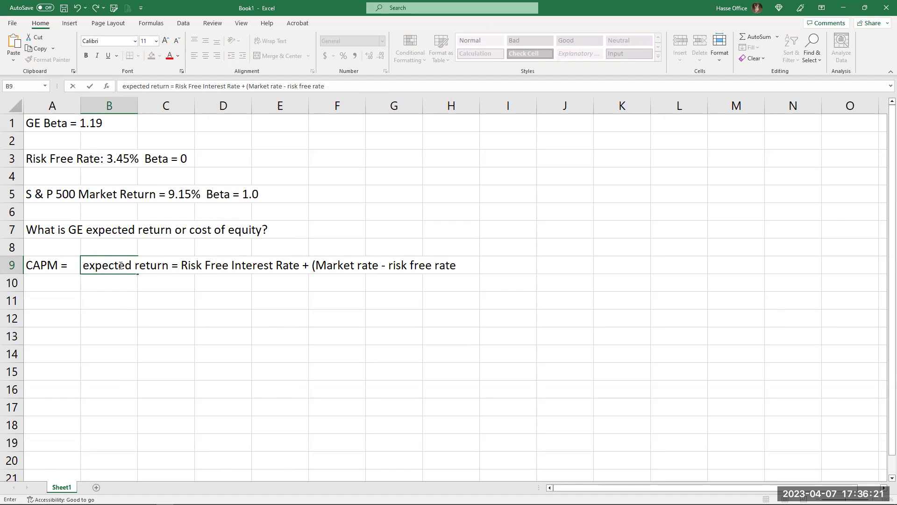
pyautogui.write(')X beta ge')
pyautogui.press('BackSpace')
pyautogui.press('BackSpace')
pyautogui.press('BackSpace')
pyautogui.write('E')
pyautogui.press('BackSpace')
pyautogui.write('GE')
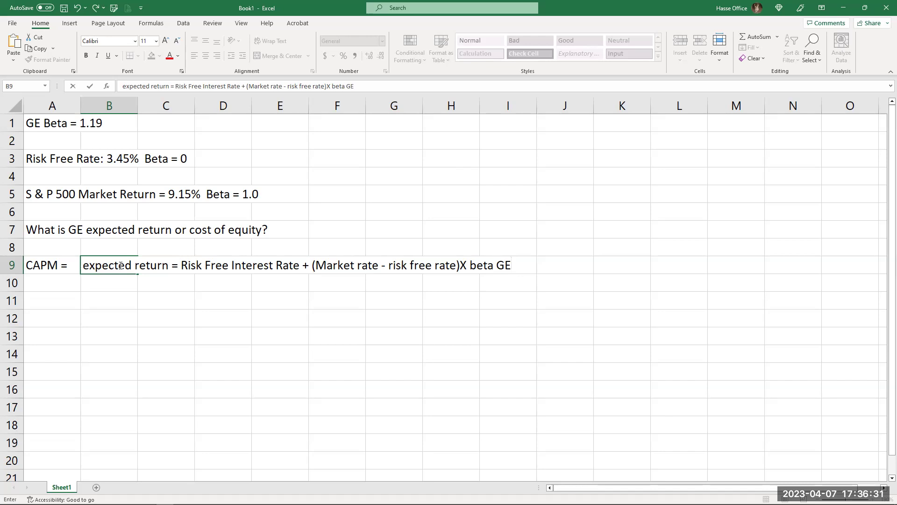
pyautogui.press('Return')
pyautogui.press('Return')
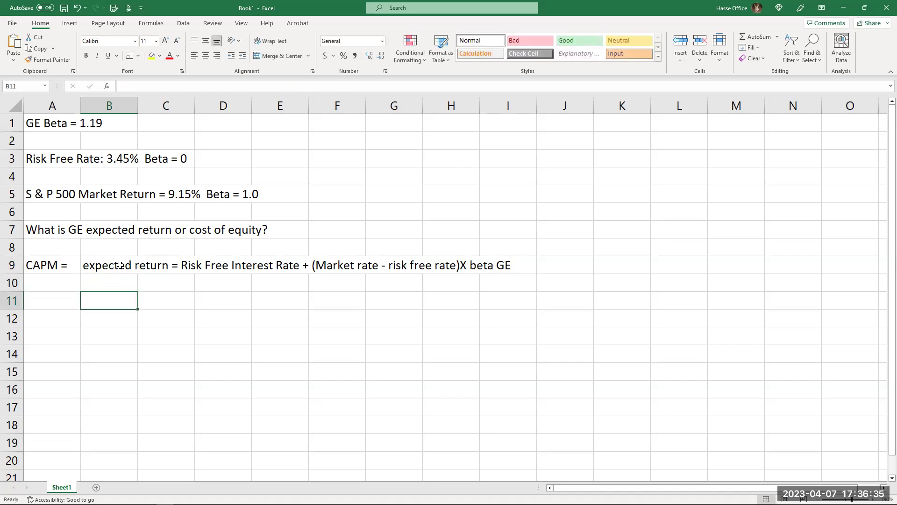
# Write out the CAPM calculation in cell B11 as the text "3.45% + (9.25% - 3.45%)x 1.19".
pyautogui.write('3.45%')
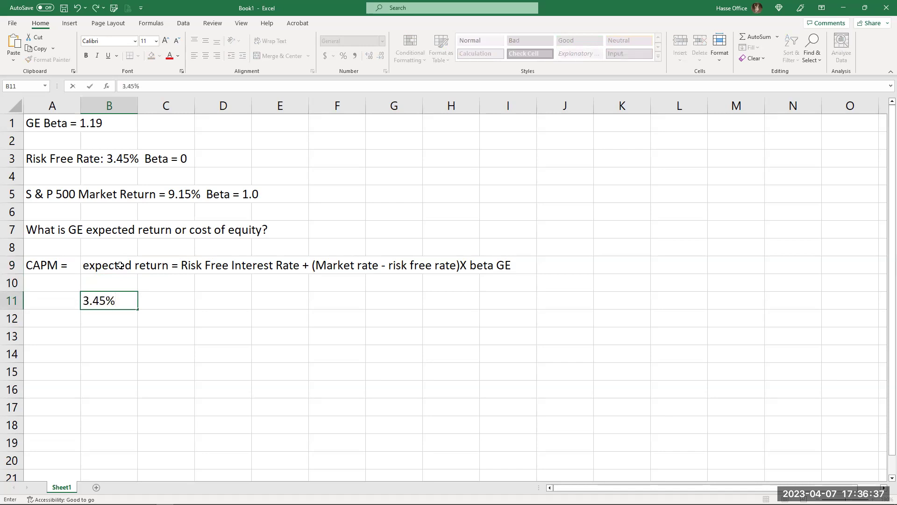
pyautogui.write(' + (9,')
pyautogui.press('BackSpace')
pyautogui.write('.25% - ')
pyautogui.write('3.45')
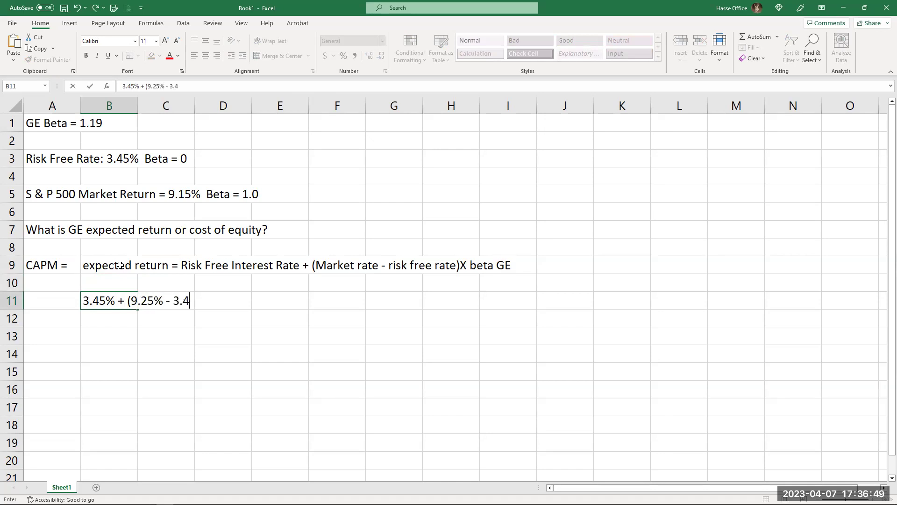
pyautogui.write('%)x')
pyautogui.write('1.19')
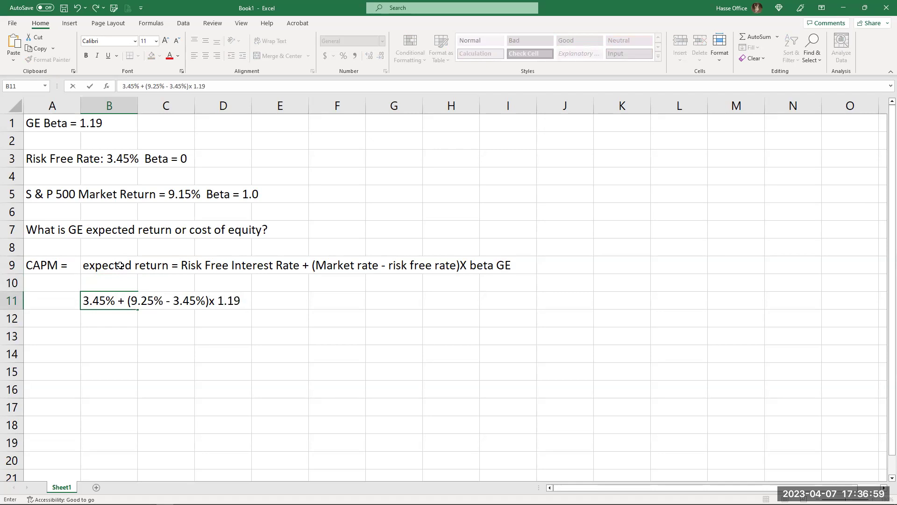
# Enter the formula =9.25-3.25 in cell B13 and apply the Comma number style to the cell.
pyautogui.click(112, 333)
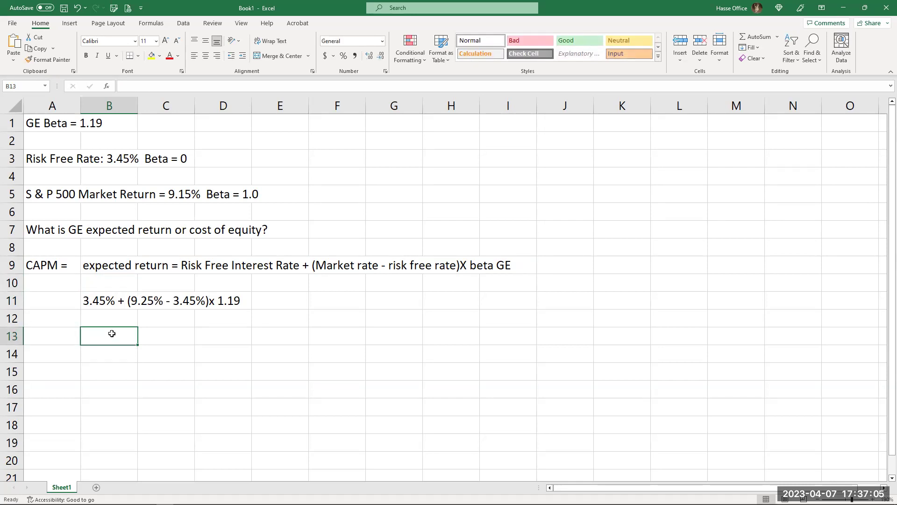
pyautogui.write('9')
pyautogui.press('BackSpace')
pyautogui.write('=')
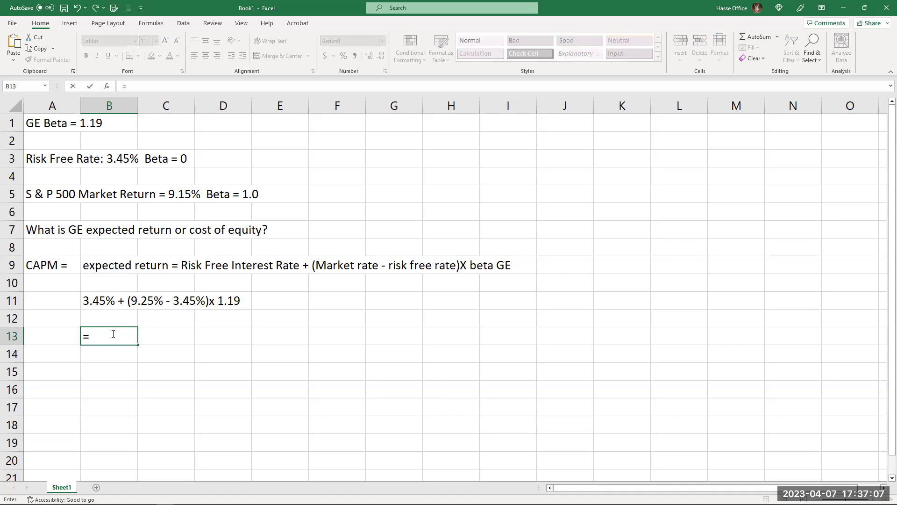
pyautogui.write('9.25-3.25')
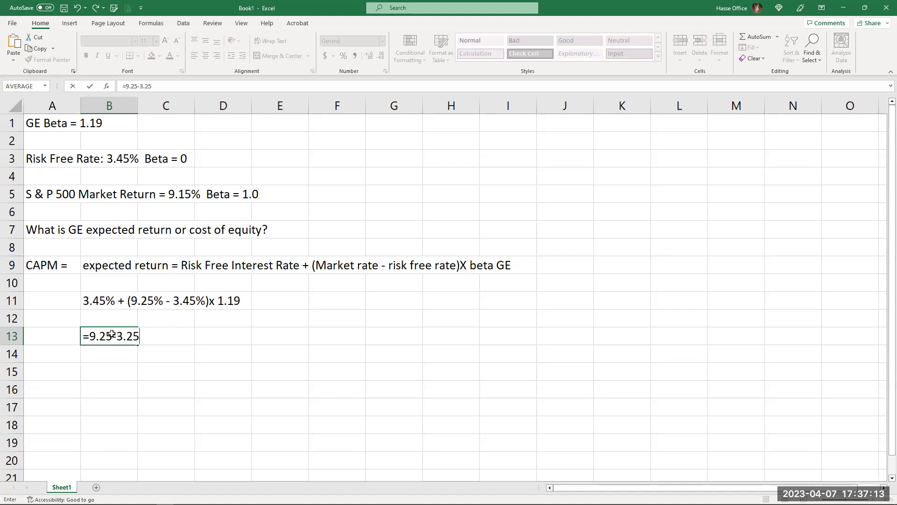
pyautogui.press('Return')
pyautogui.click(120, 332)
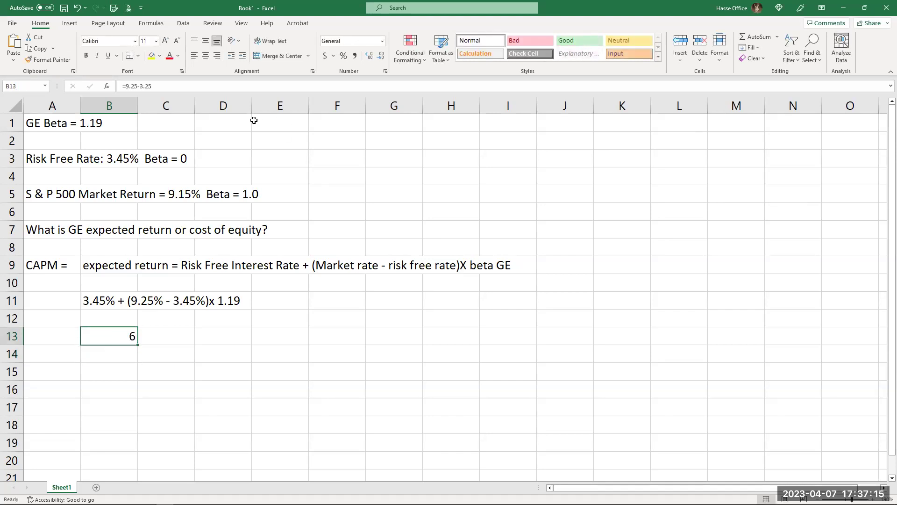
pyautogui.click(355, 56)
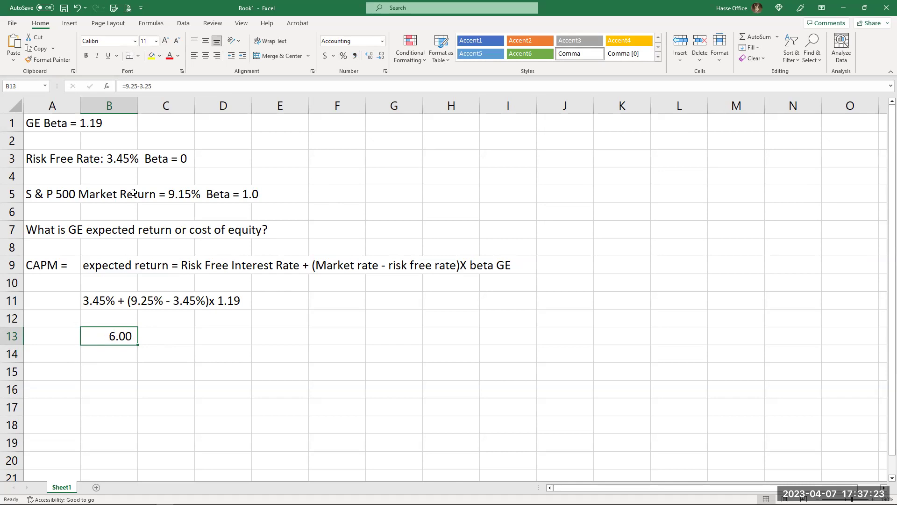
# Correct the formula in cell B13 to =9.25-3.45.
pyautogui.click(149, 86)
pyautogui.press('BackSpace')
pyautogui.write('4')
pyautogui.press('Return')
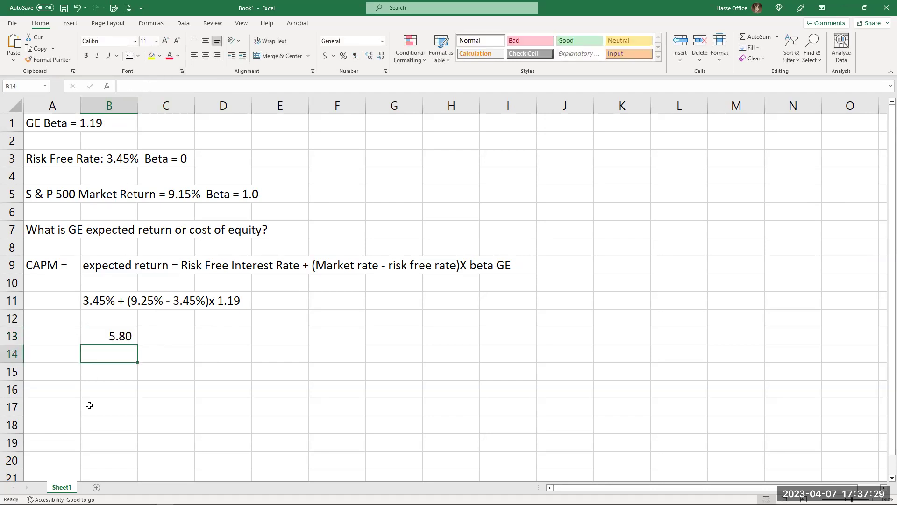
# Try to calculate the expected return in cell B15 with the formula =3.45*(5.8*1.19).
pyautogui.click(117, 374)
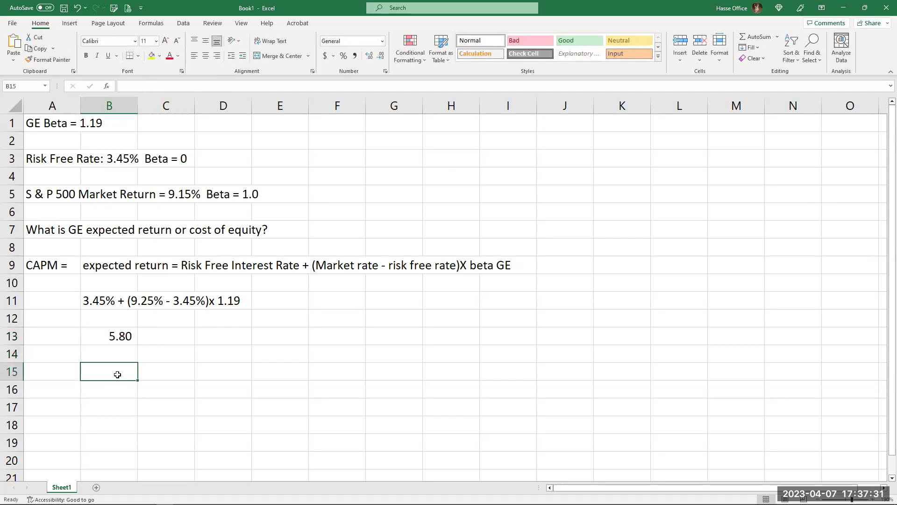
pyautogui.write('=')
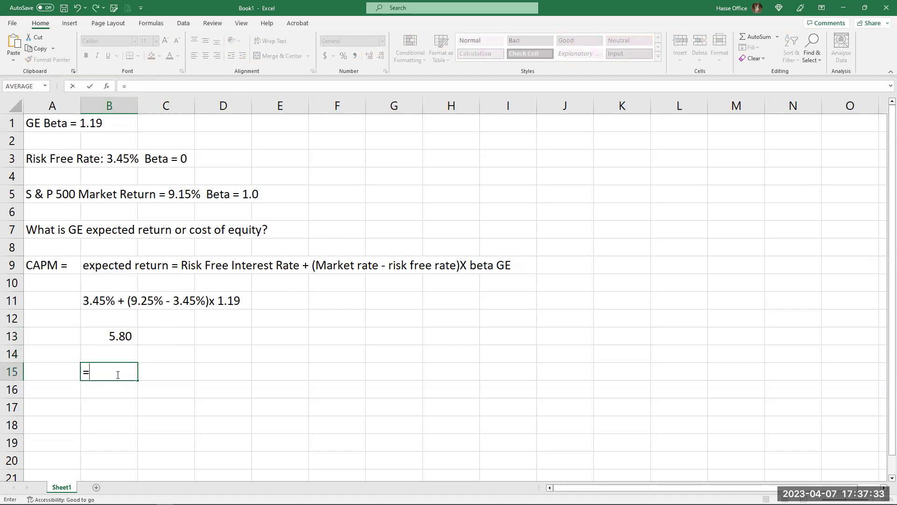
pyautogui.write('3.45x')
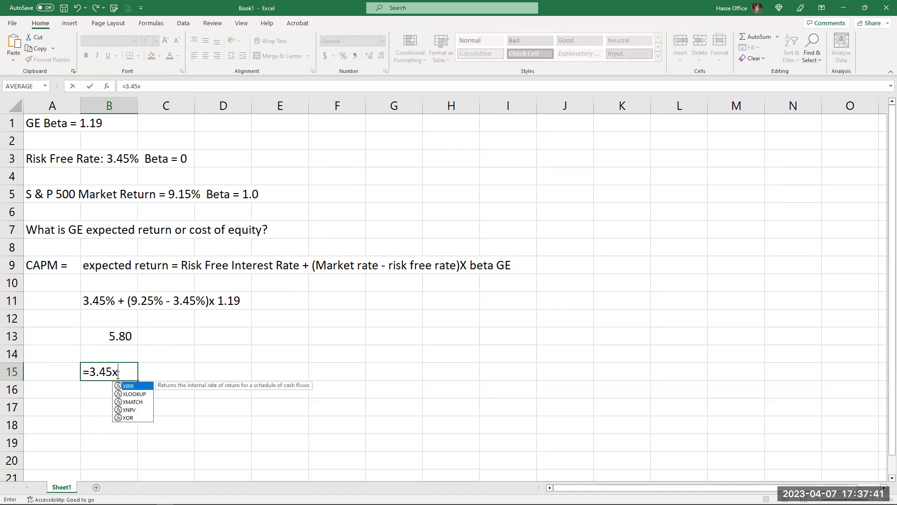
pyautogui.write('(5')
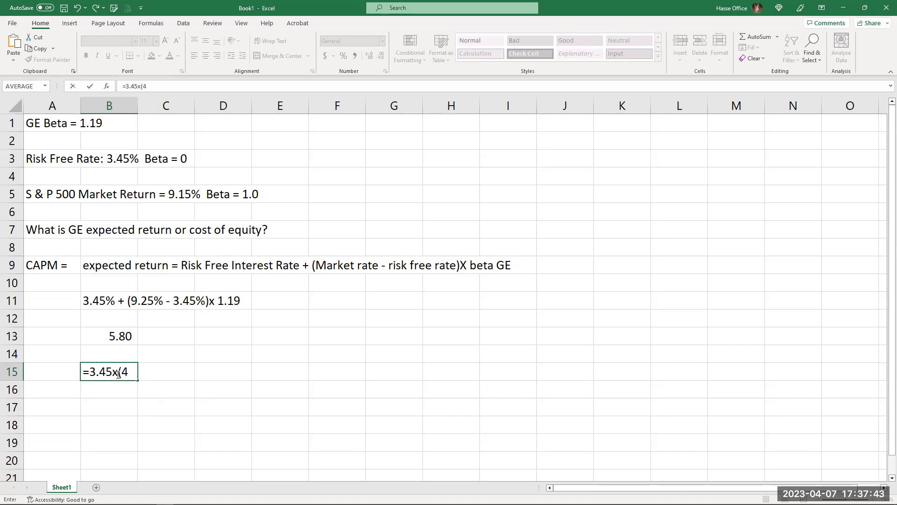
pyautogui.write('.8*1.19)')
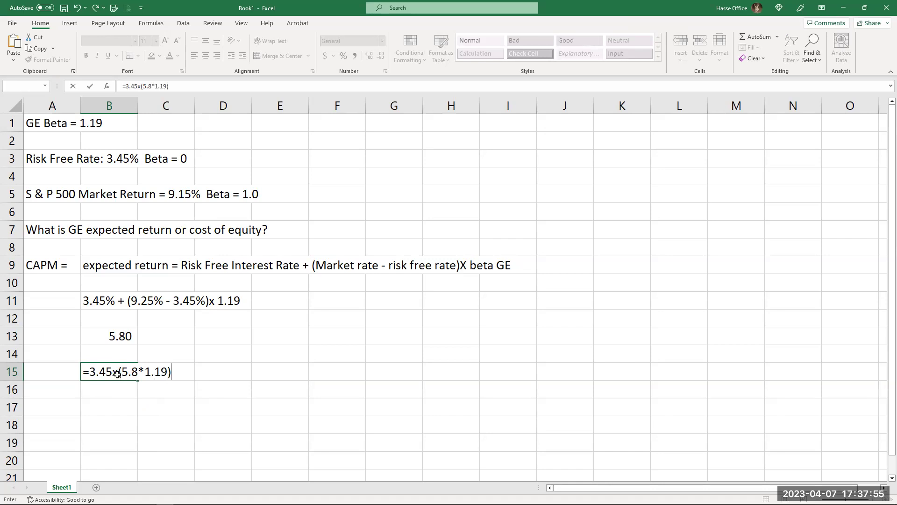
pyautogui.press('Return')
# Replace the formula in cell B15 with the entry (3.45+((9.25-3.45)x1.19)).
pyautogui.click(116, 377)
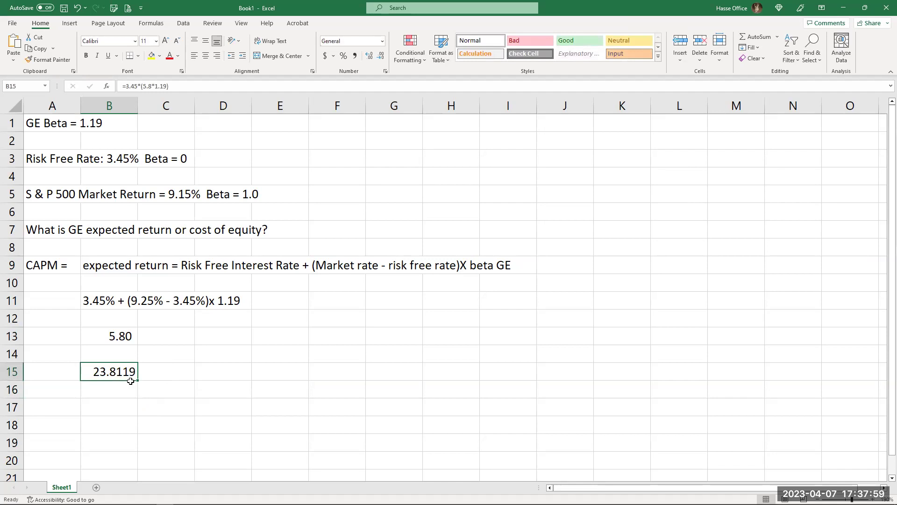
pyautogui.press('BackSpace')
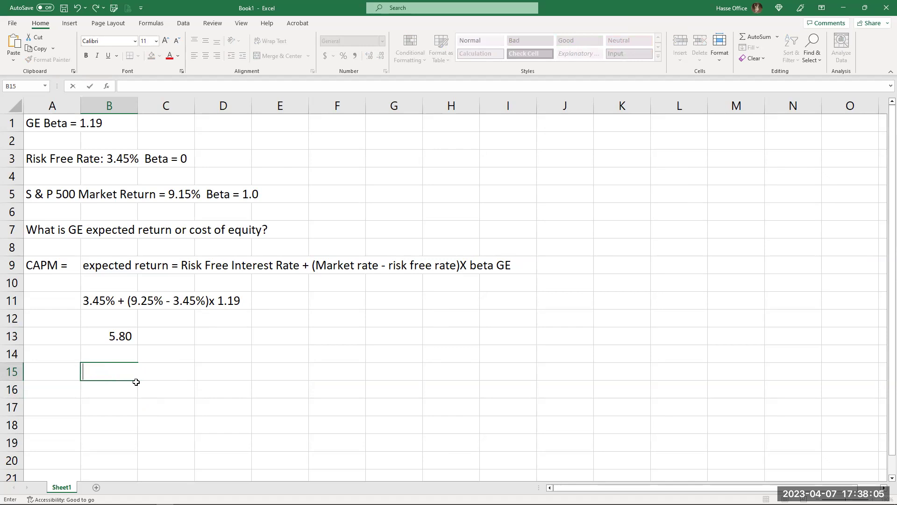
pyautogui.write('(3.45')
pyautogui.press('BackSpace')
pyautogui.press('BackSpace')
pyautogui.press('BackSpace')
pyautogui.press('BackSpace')
pyautogui.write('3.45')
pyautogui.write('==')
pyautogui.press('BackSpace')
pyautogui.write('+(9.2')
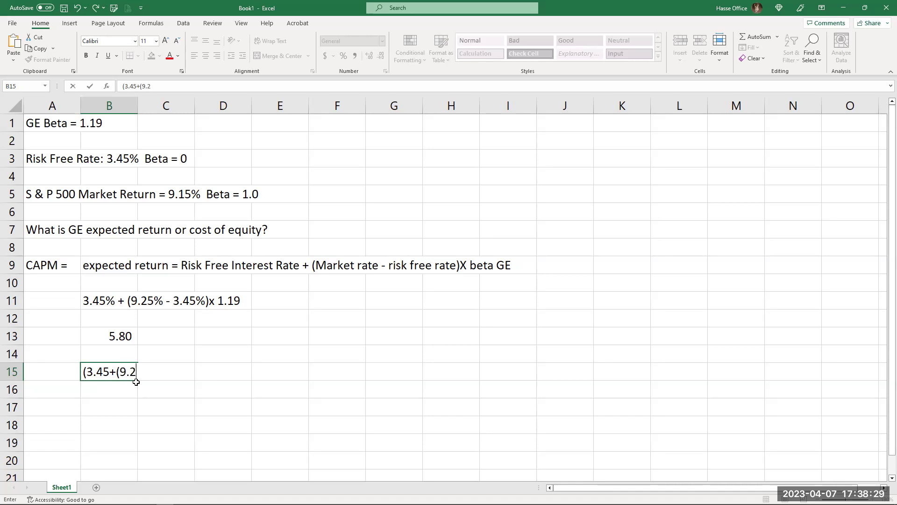
pyautogui.write('5-3.45)')
pyautogui.click(120, 372)
pyautogui.write('(')
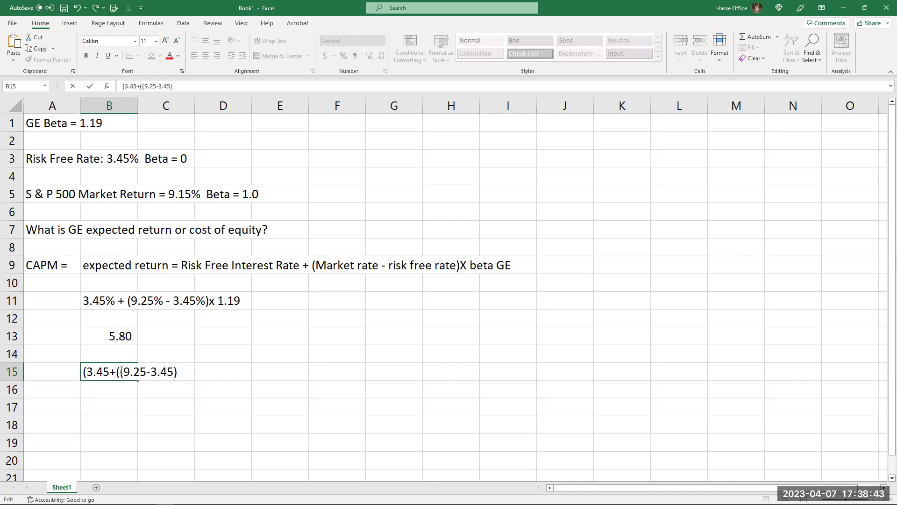
pyautogui.click(179, 372)
pyautogui.write('x1.19))')
pyautogui.press('Return')
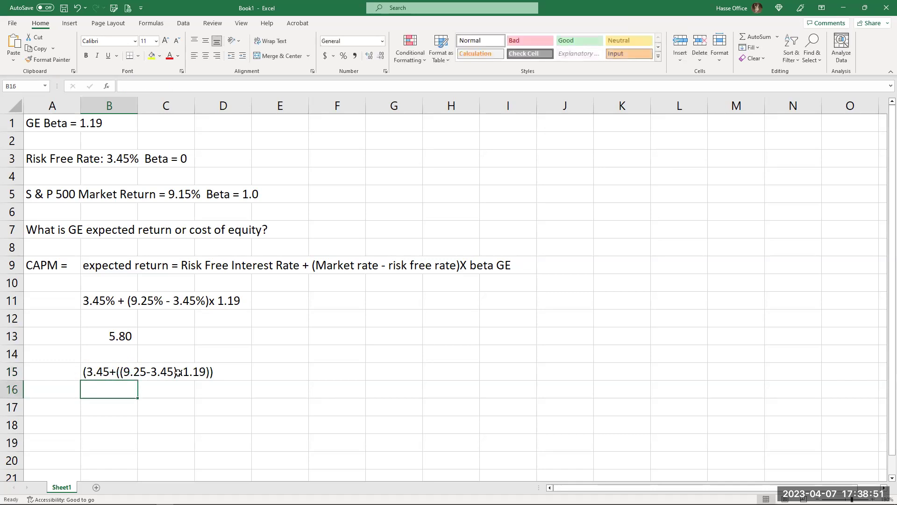
# Try to turn the entry in cell B15 into a formula by putting an equals sign in front of it.
pyautogui.click(125, 377)
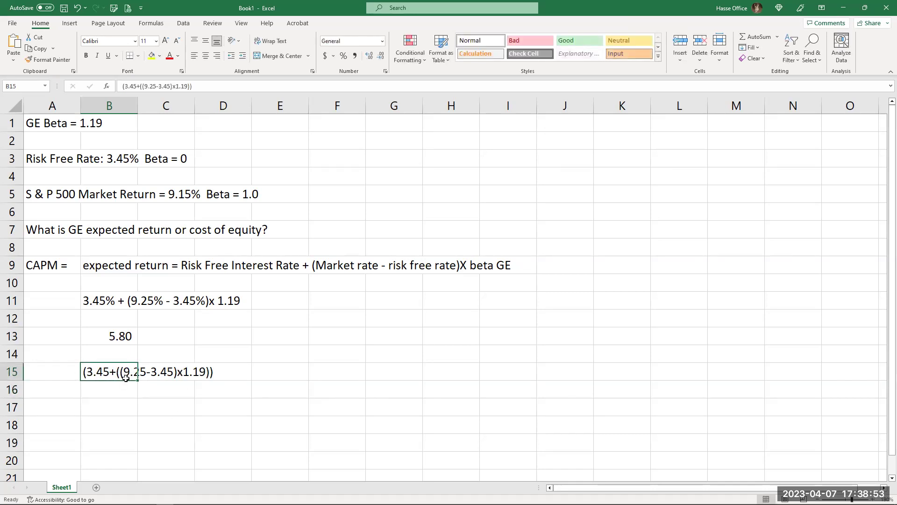
pyautogui.click(120, 86)
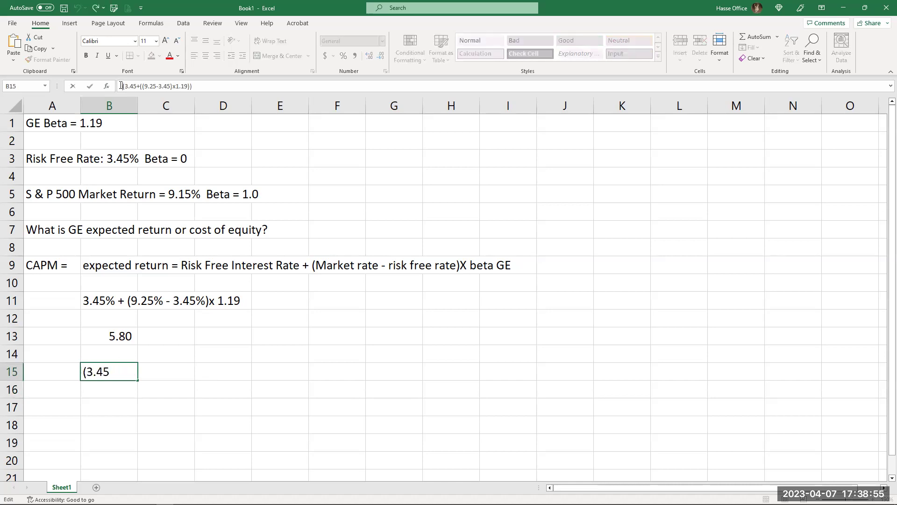
pyautogui.write('=')
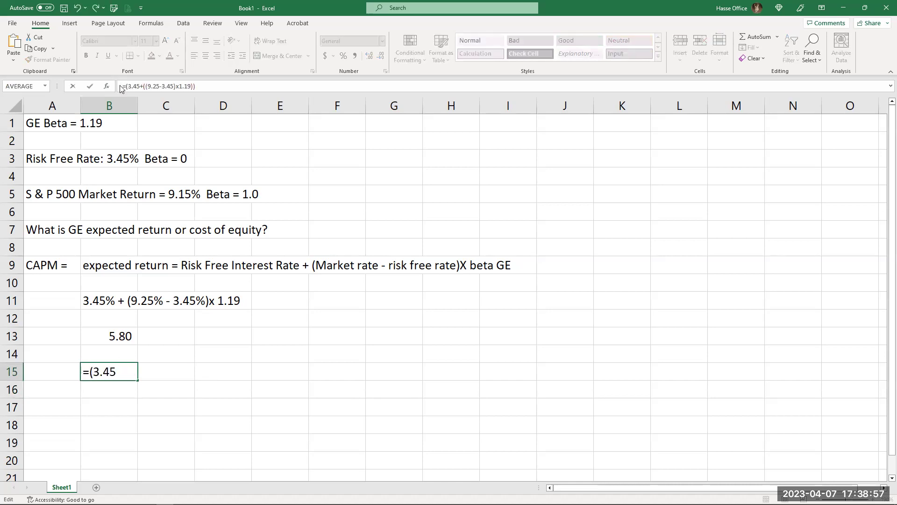
pyautogui.press('Return')
pyautogui.press('Return')
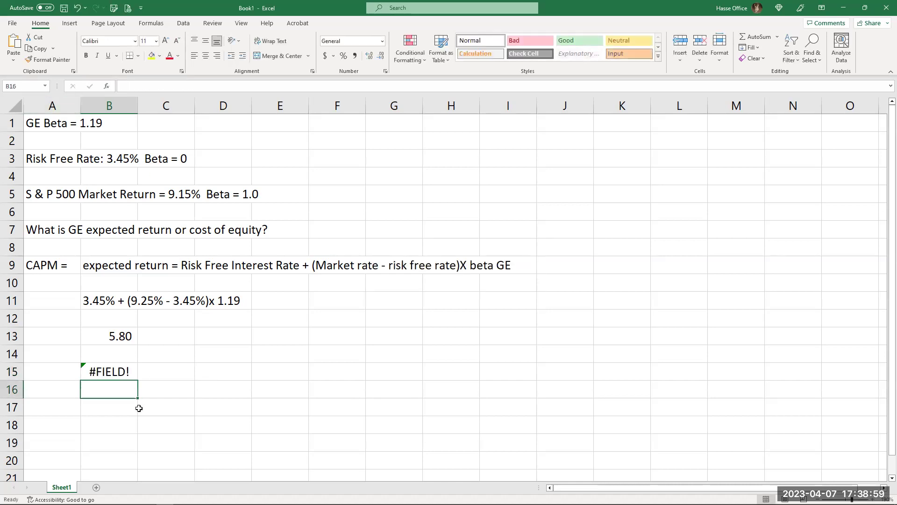
# Replace the content of cell B15 with the formula =3.45+(5.8*1.19) to calculate GE's expected return.
pyautogui.click(113, 372)
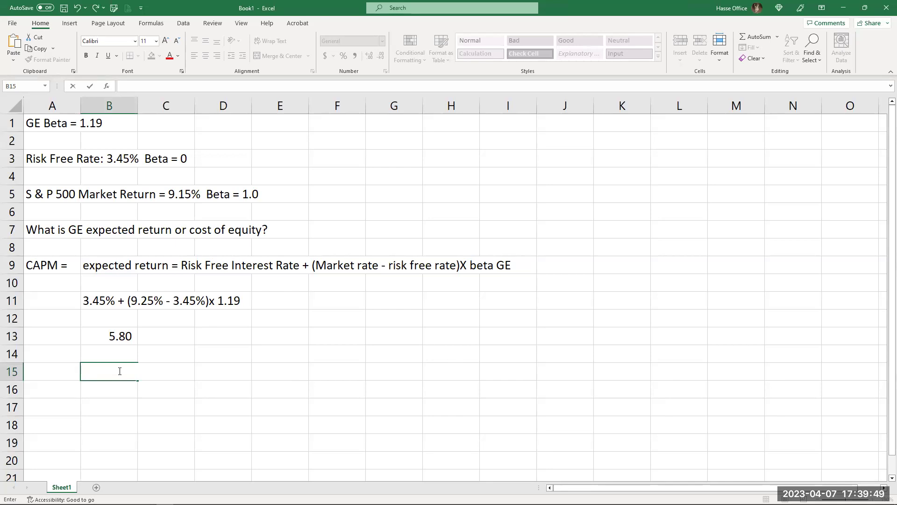
pyautogui.write('=')
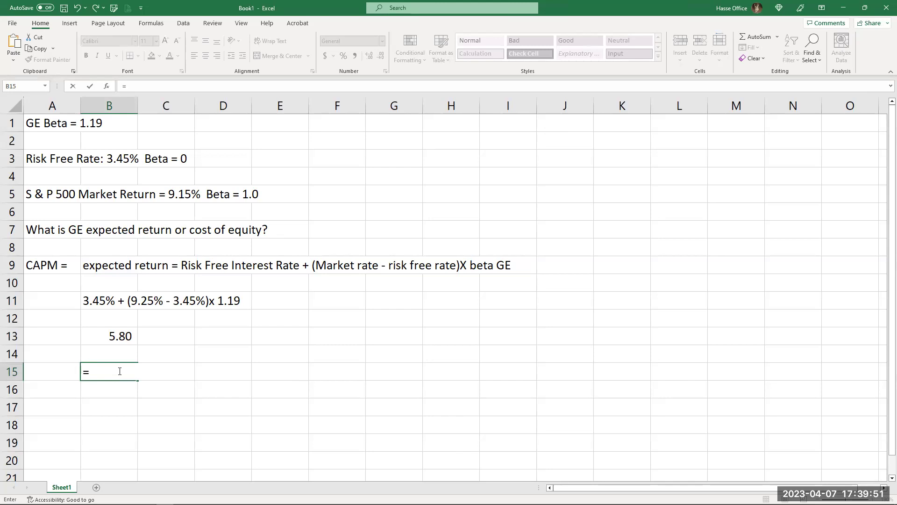
pyautogui.write('3.45+(5.80')
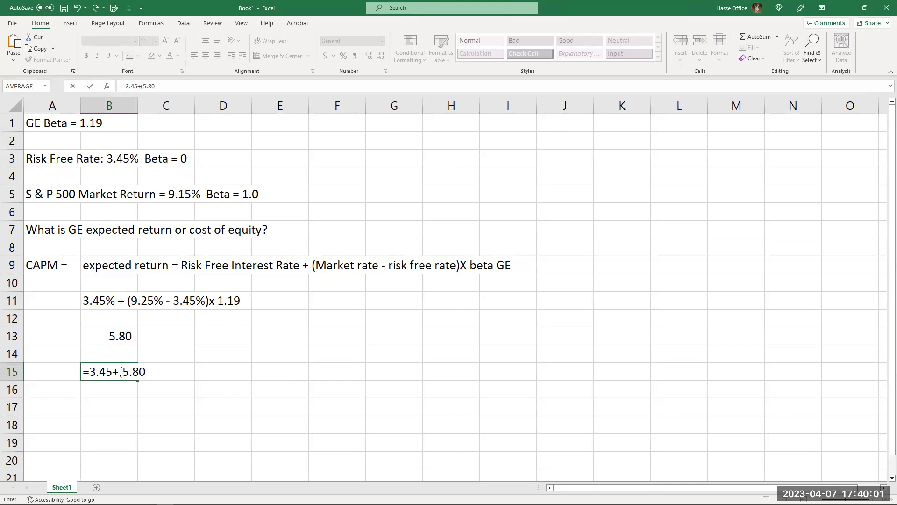
pyautogui.write('x')
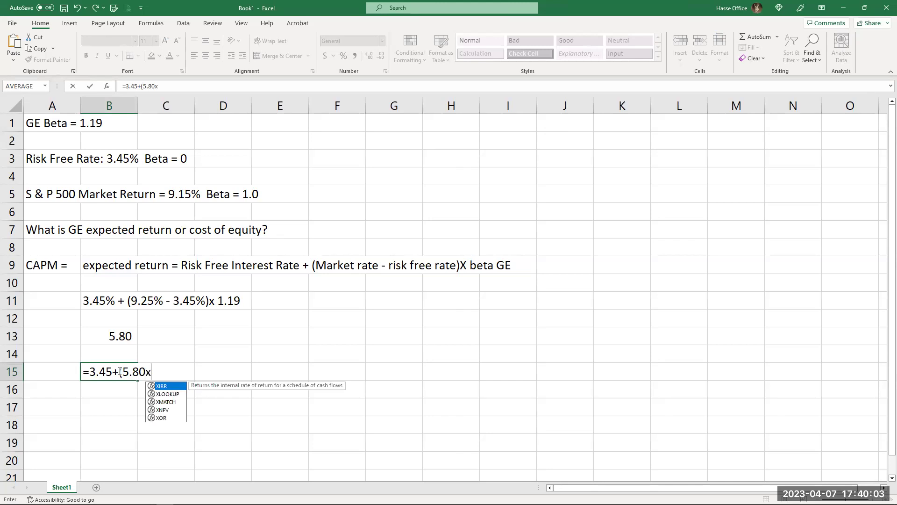
pyautogui.write('1.19)')
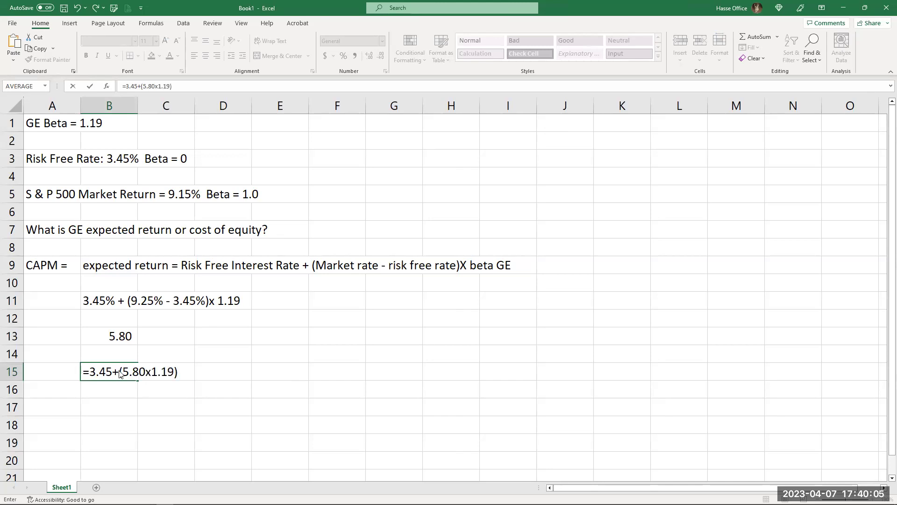
pyautogui.press('Return')
pyautogui.press('Return')
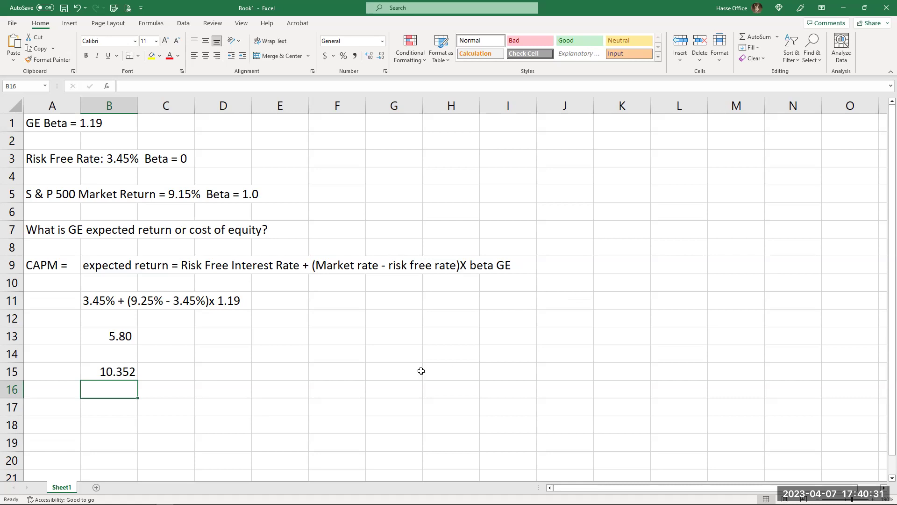
pyautogui.click(96, 303)
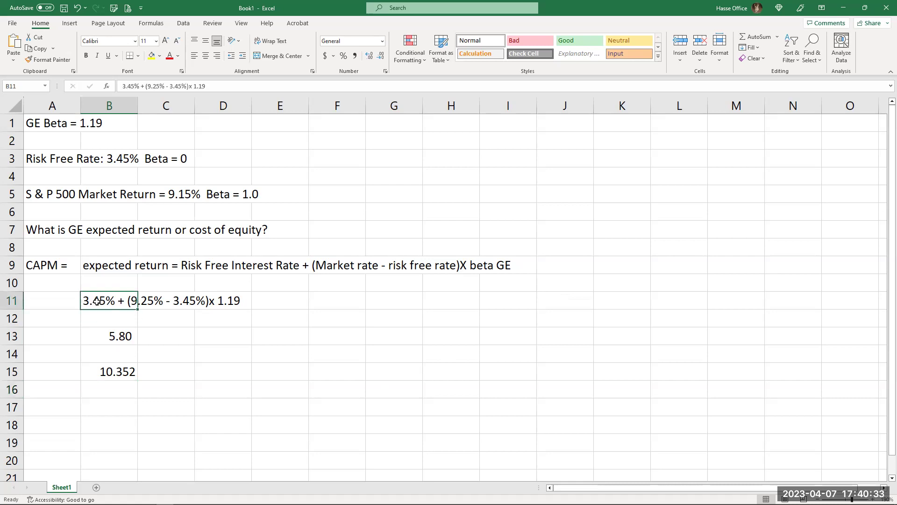
pyautogui.click(151, 298)
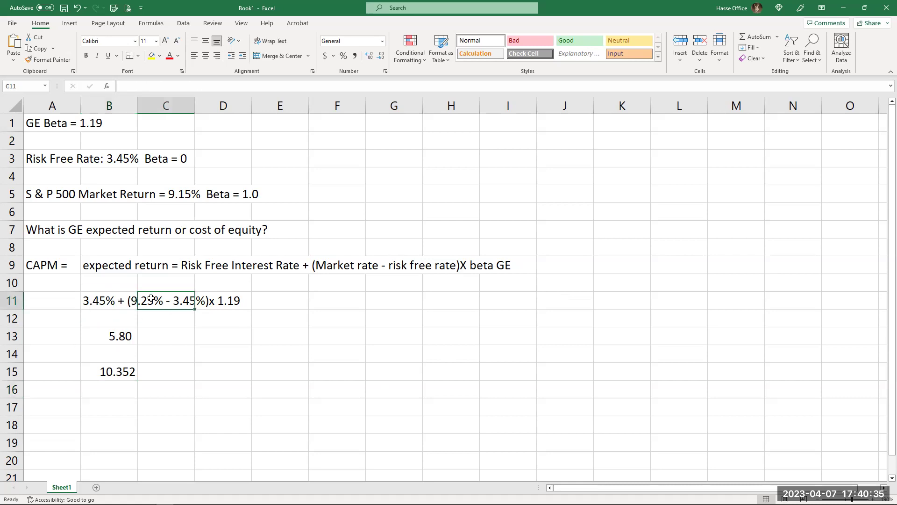
pyautogui.click(240, 301)
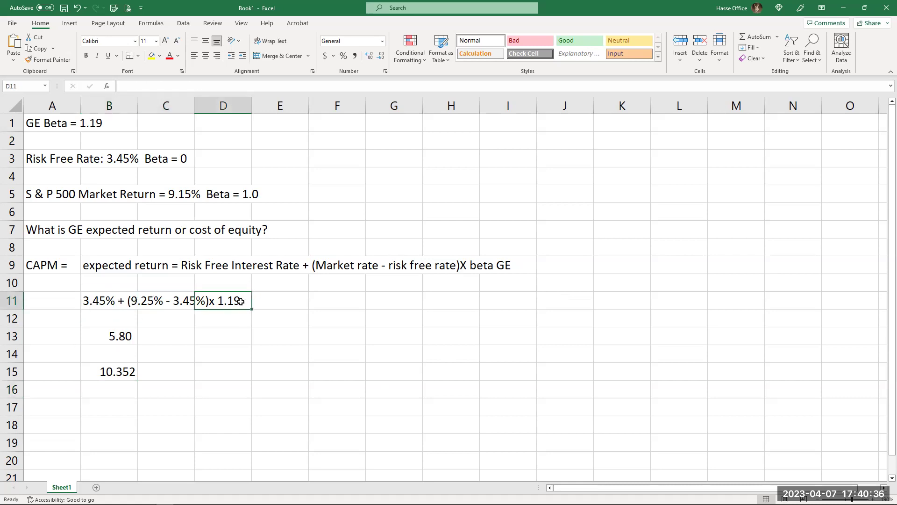
# Highlight the expected return result in cell B15 with a yellow fill.
pyautogui.click(109, 370)
pyautogui.click(151, 56)
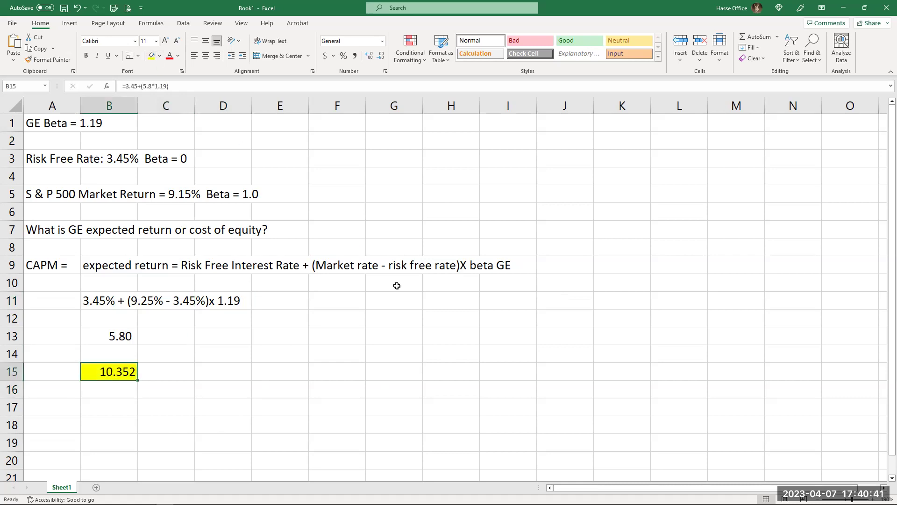